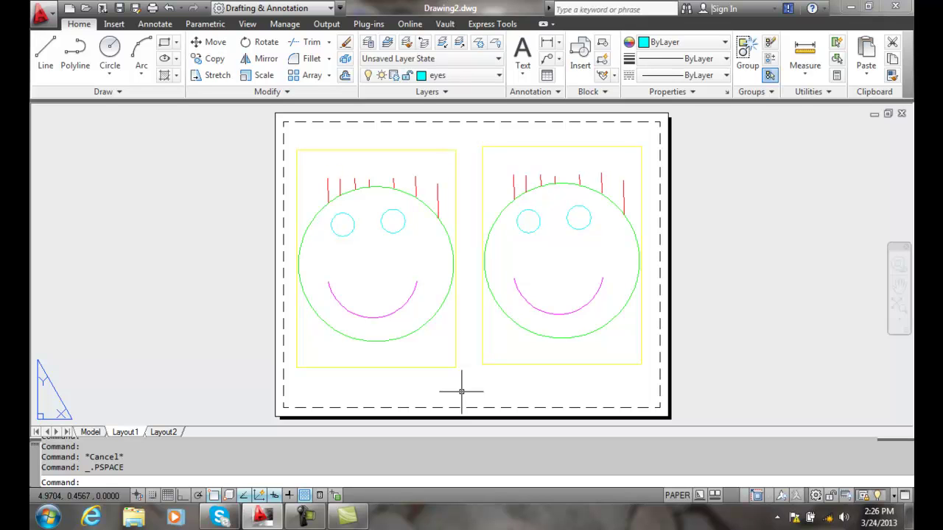
Cancel the stray selection window and make the left smiley viewport active in model space
click(427, 166)
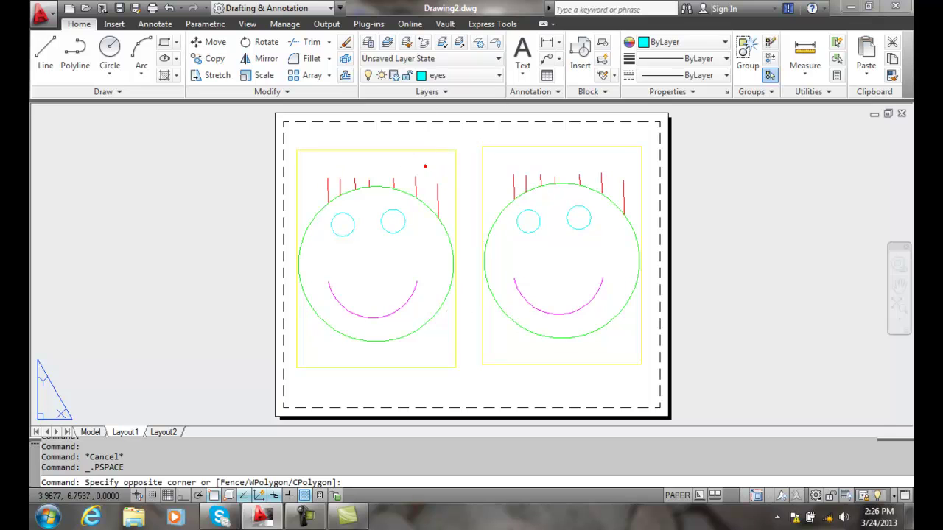
key(Escape)
double_click(419, 159)
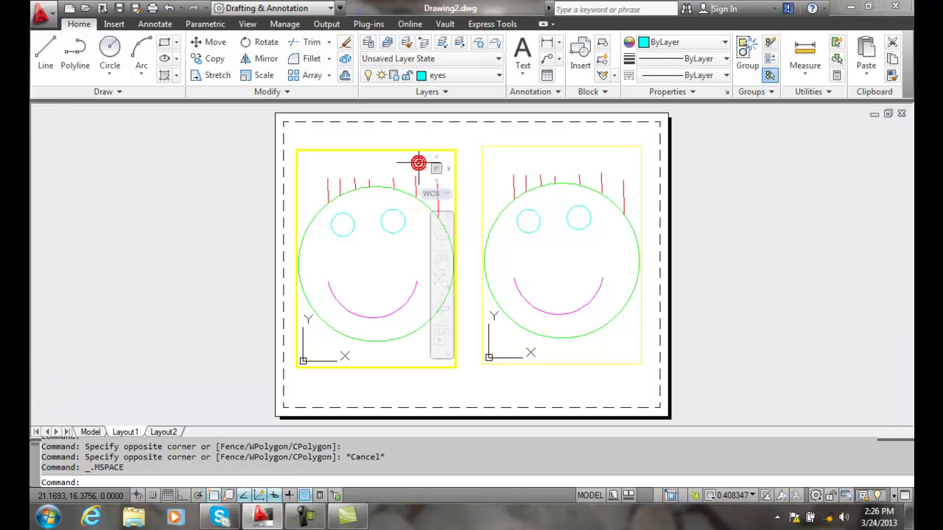
In Layer Properties Manager, give the eyes layer a red VP colour and 0.055" VP lineweight
click(367, 42)
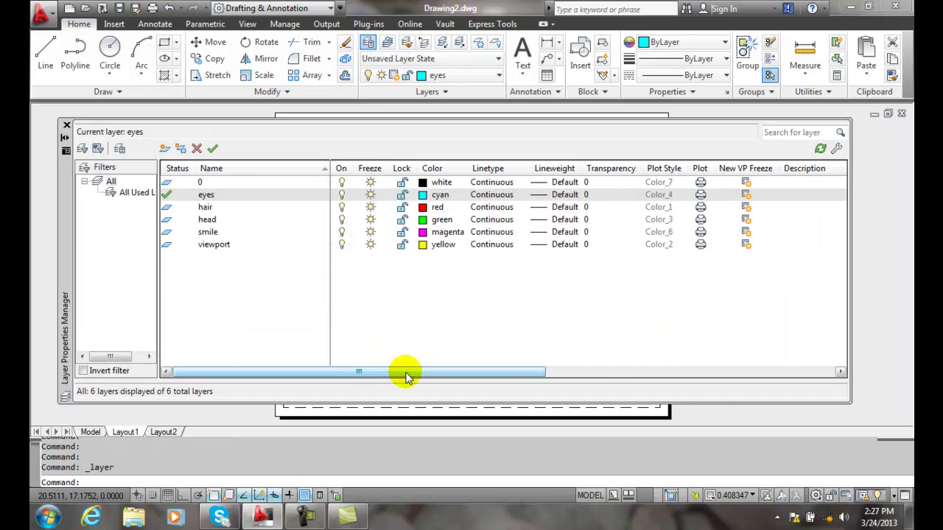
drag(405, 372, 688, 378)
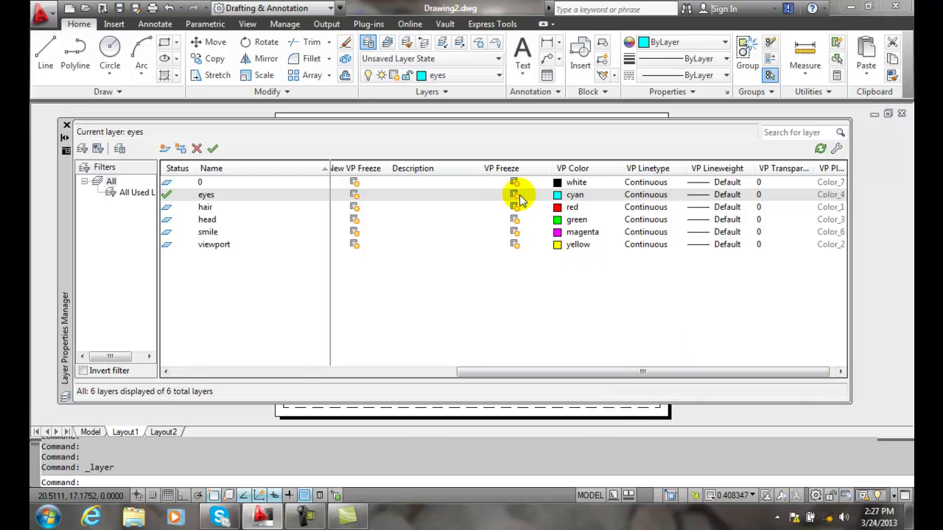
click(581, 198)
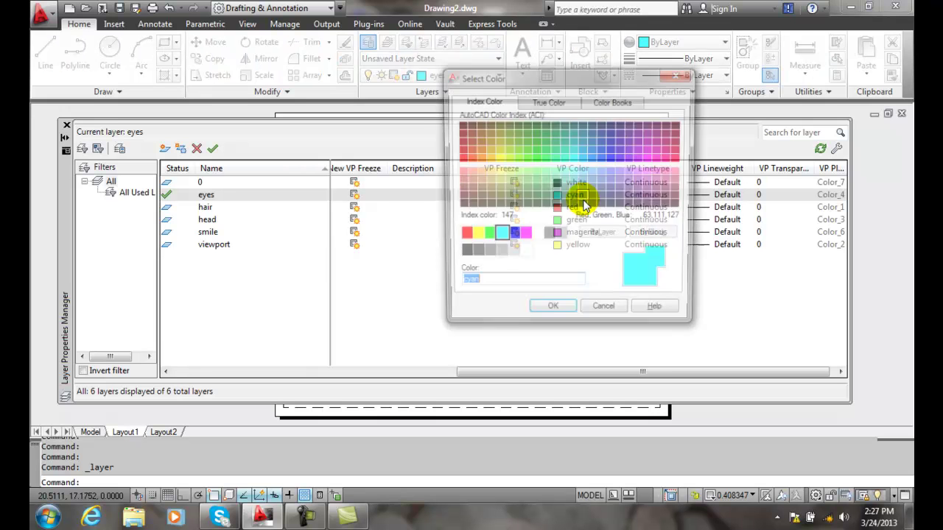
click(462, 236)
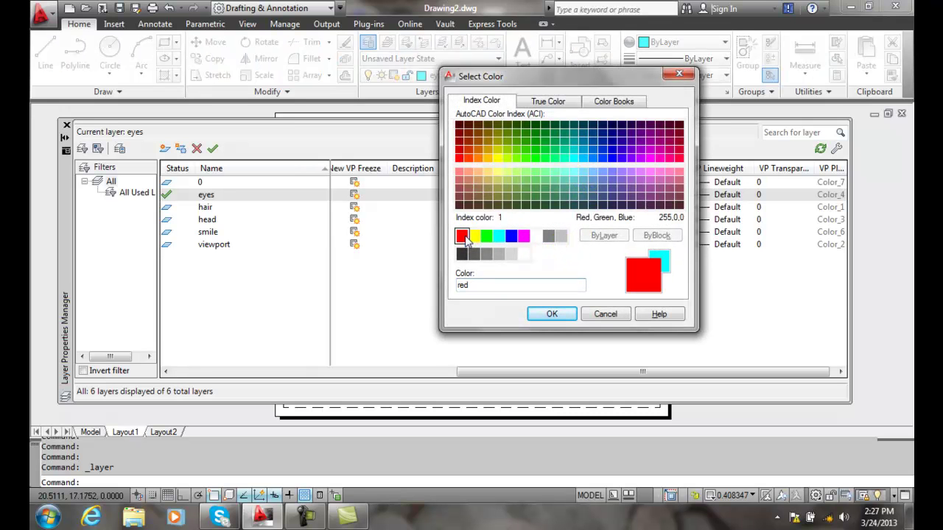
click(552, 315)
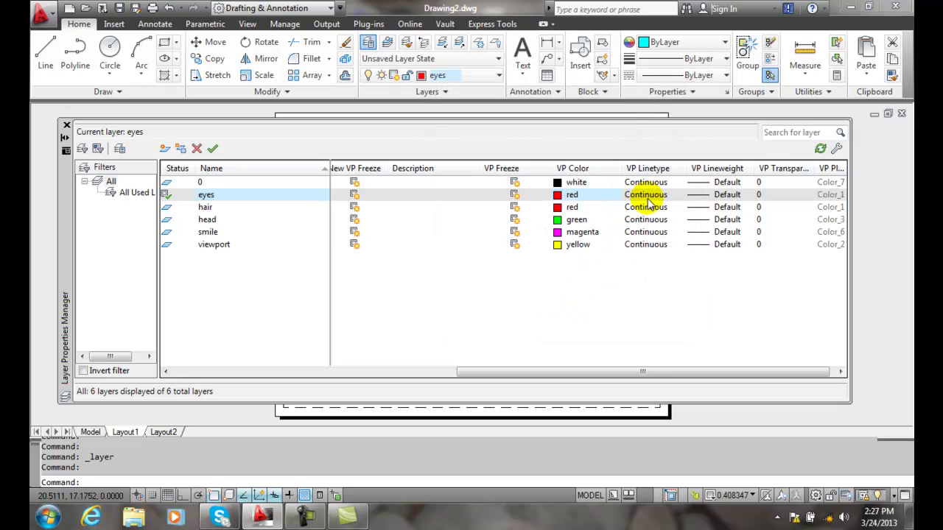
click(726, 195)
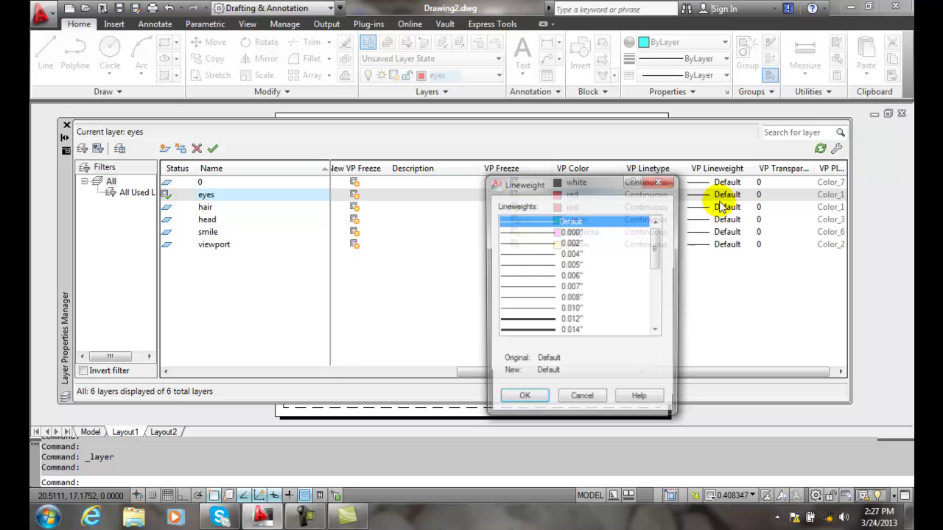
drag(657, 244, 655, 310)
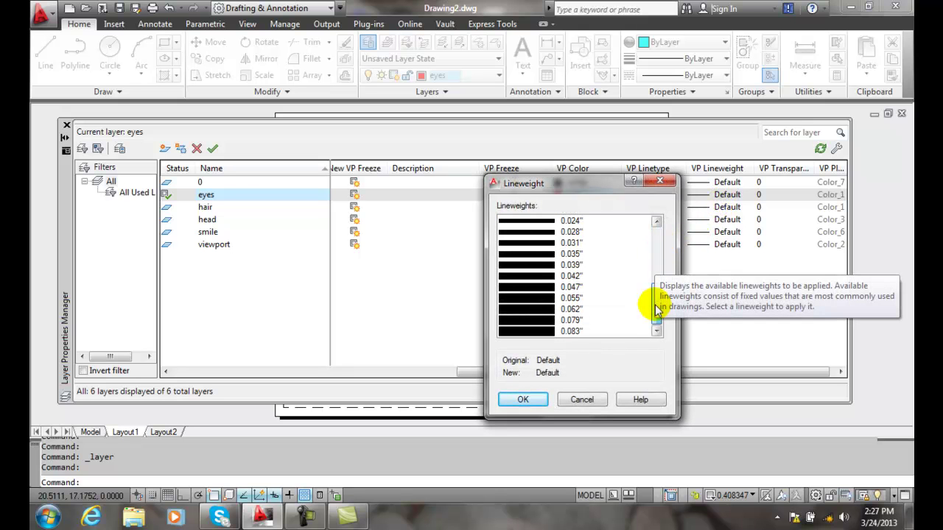
click(534, 298)
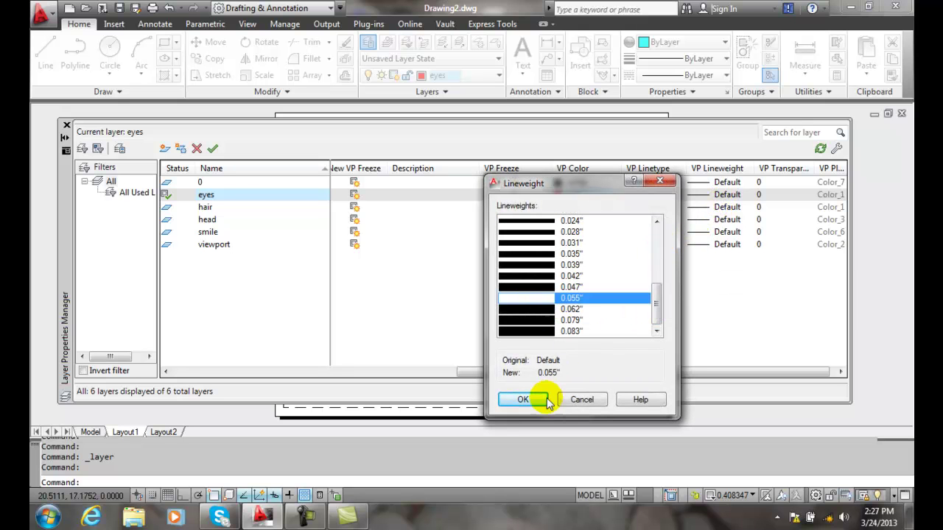
click(523, 399)
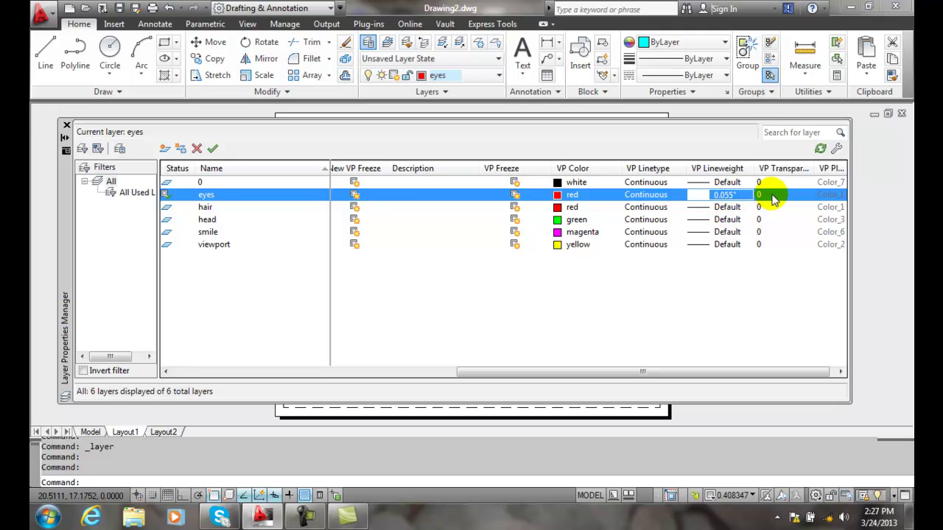
drag(647, 372, 676, 376)
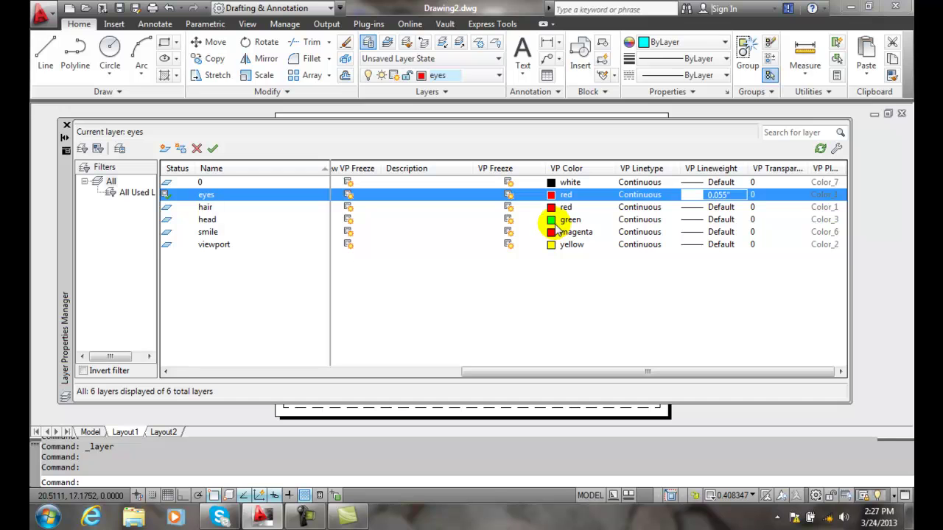
Give the smile layer a DASHED2 VP linetype and a red VP colour
click(639, 232)
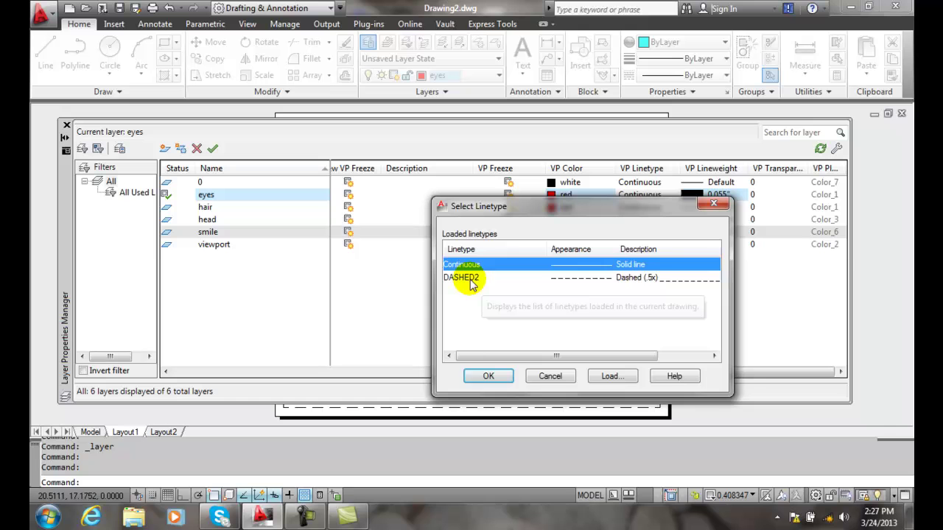
click(464, 277)
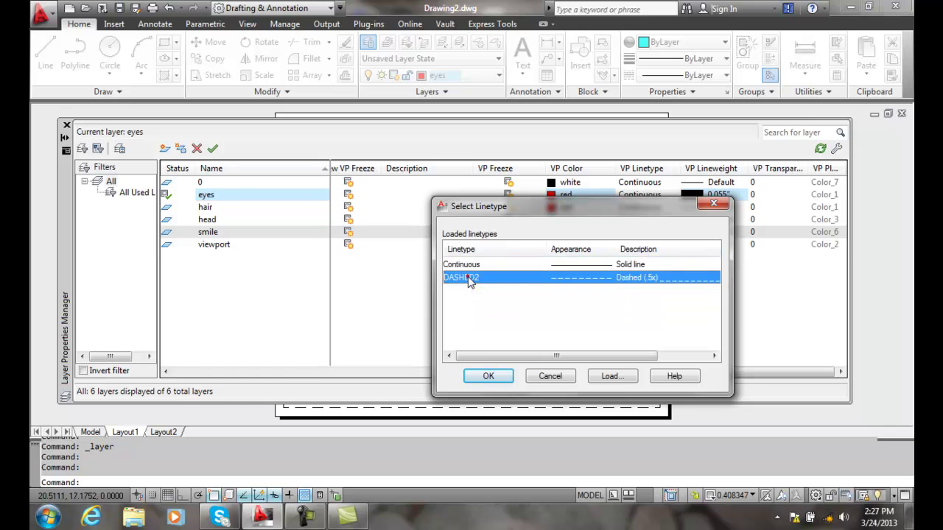
click(484, 377)
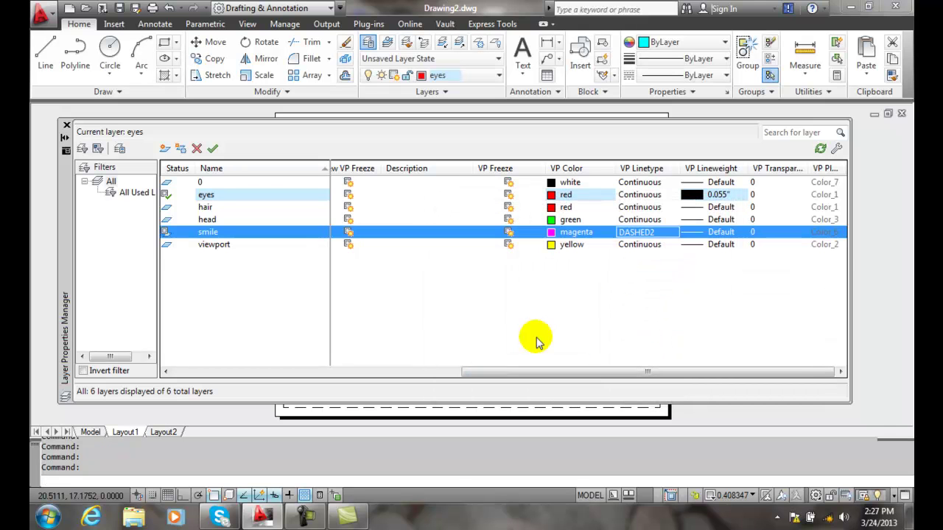
click(557, 234)
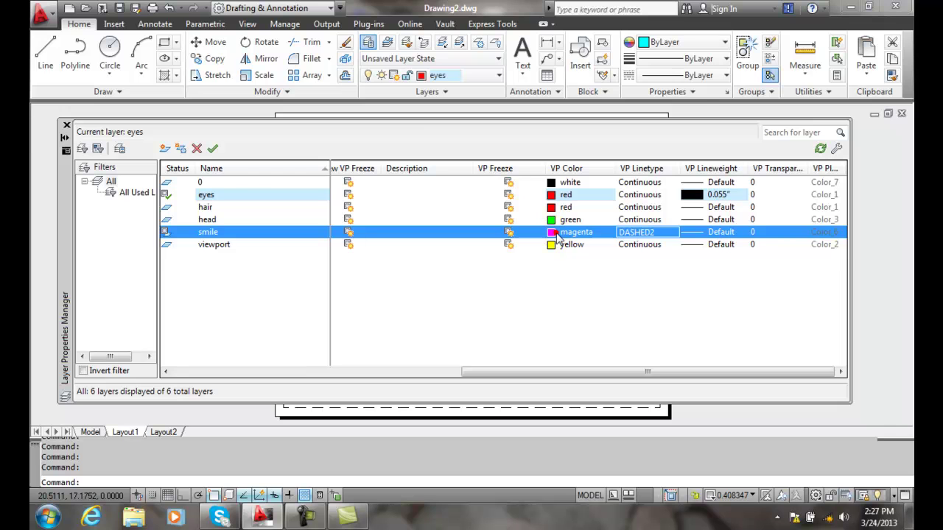
click(460, 235)
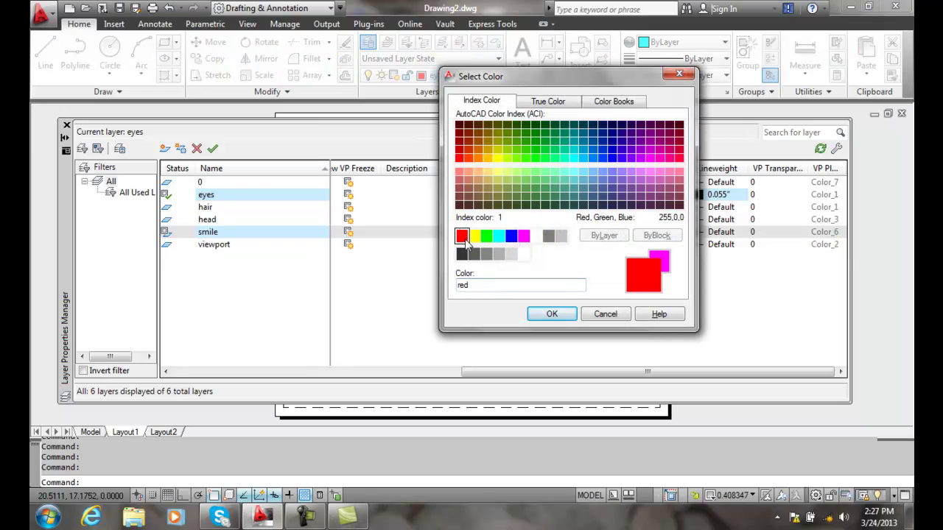
click(551, 313)
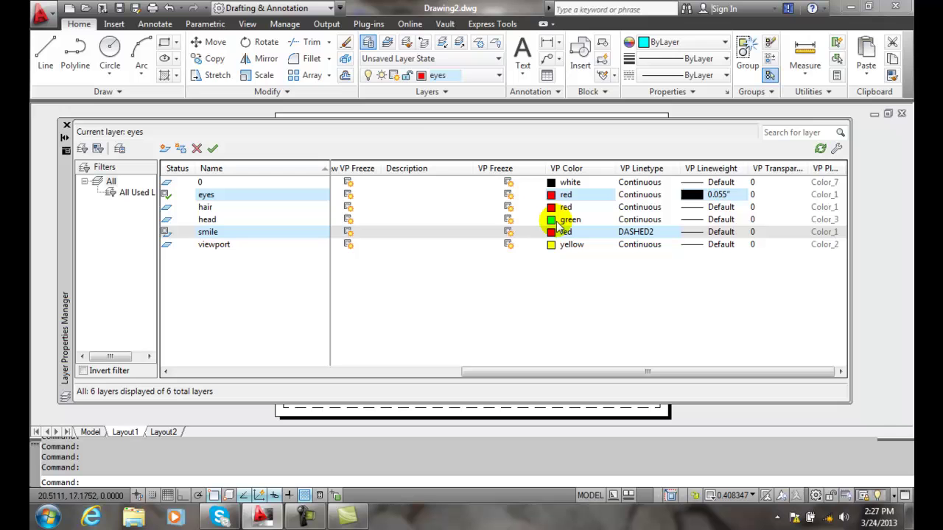
Set the head layer's VP colour override to red
click(558, 219)
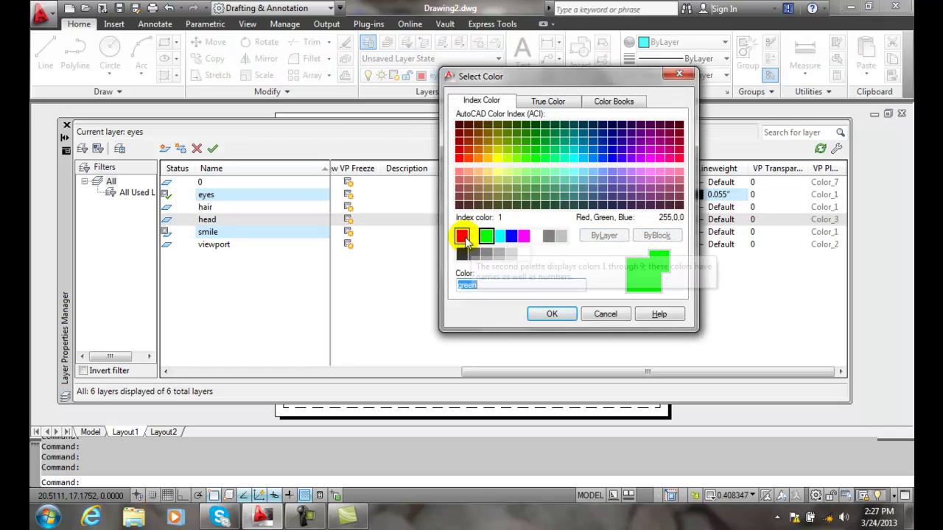
click(462, 234)
click(551, 314)
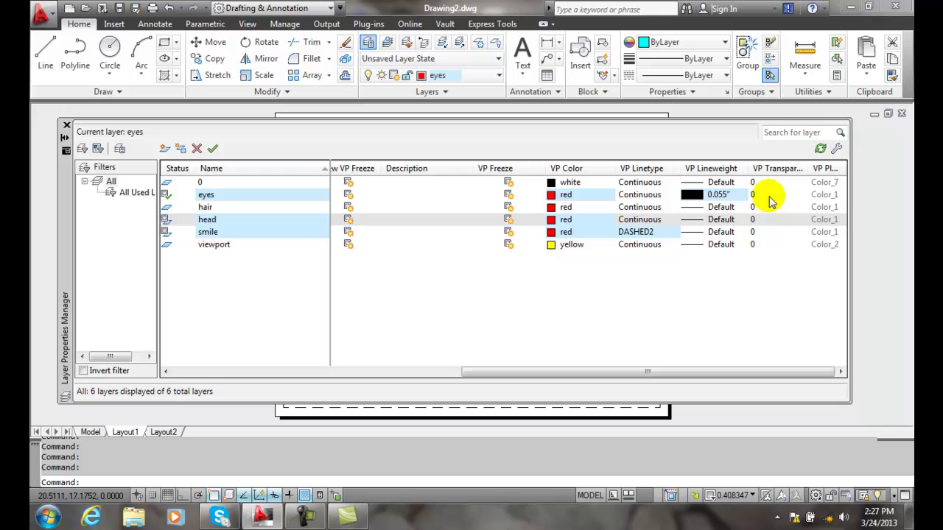
Set the eyes layer's VP transparency to 50 and close the Layer Properties Manager
click(768, 196)
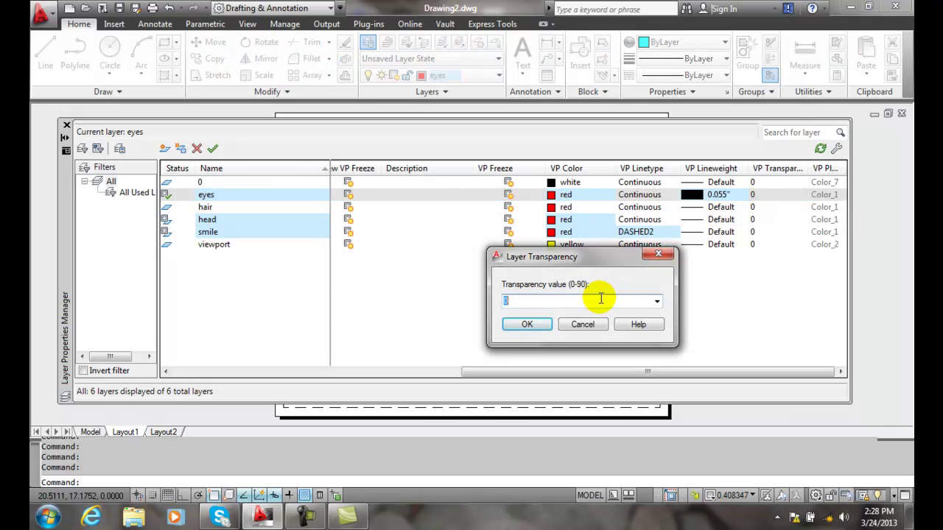
text(50)
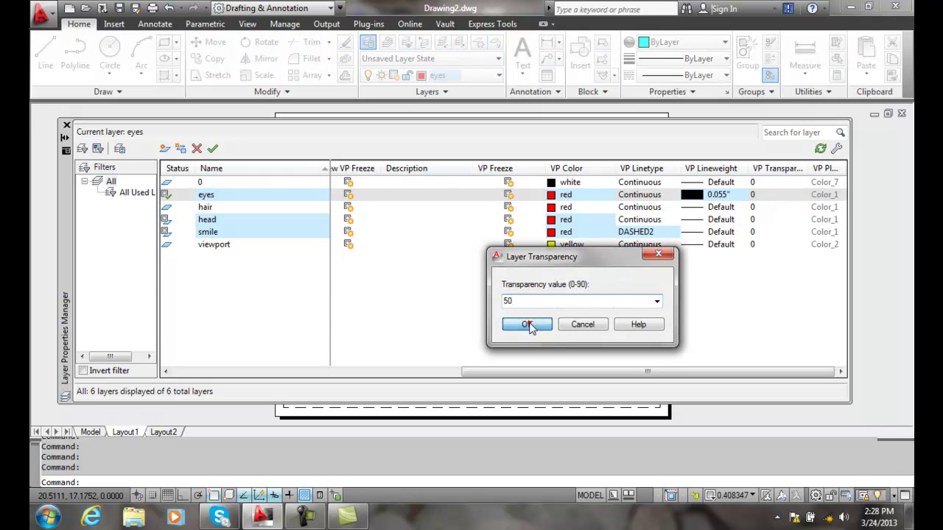
click(527, 324)
click(66, 125)
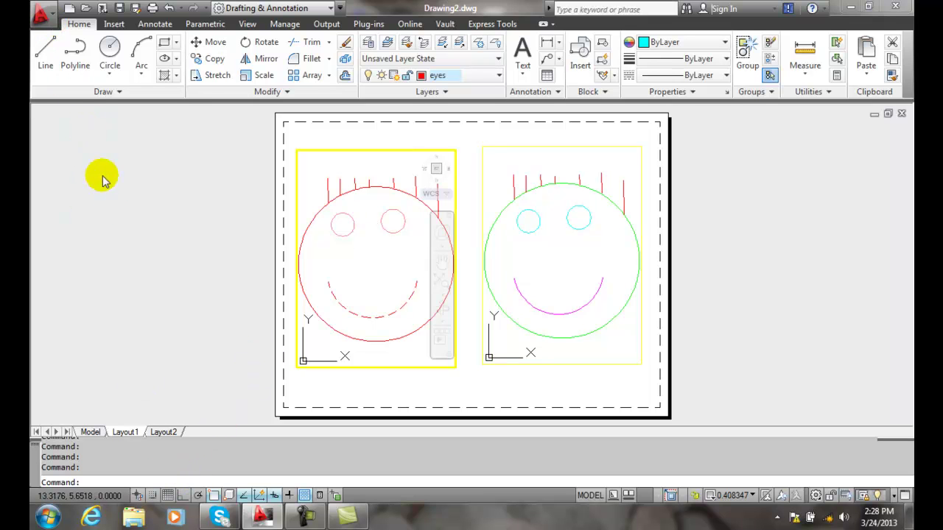
Enable Display Lineweight under Options > User Preferences > Lineweight Settings, after cancelling an accidental exit
click(44, 15)
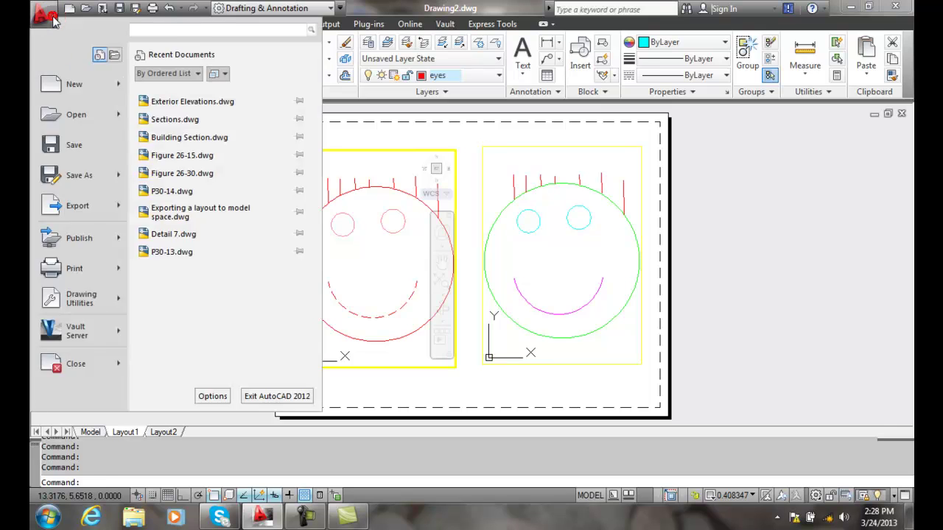
click(273, 336)
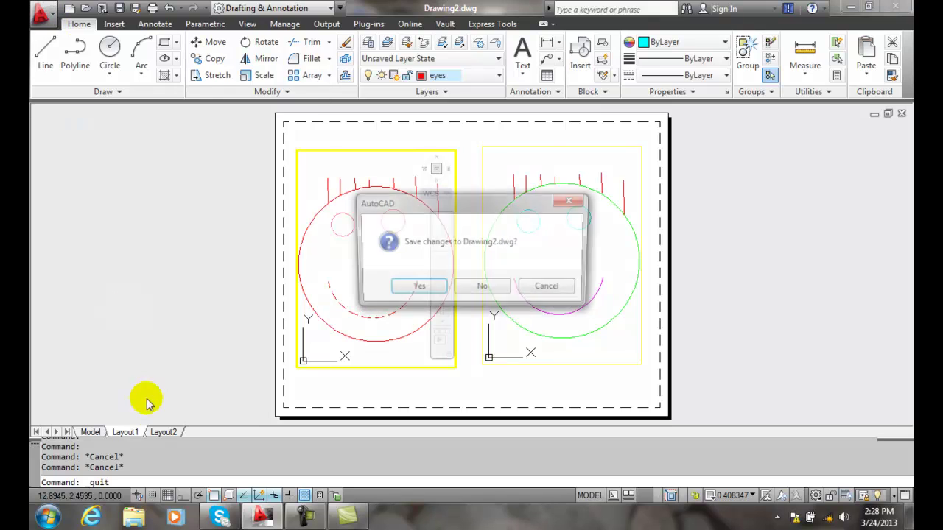
click(544, 288)
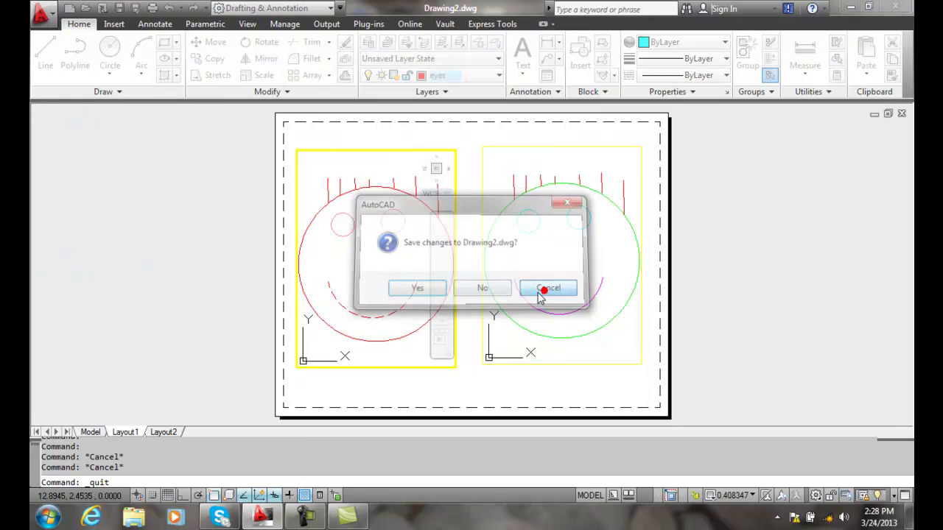
click(42, 13)
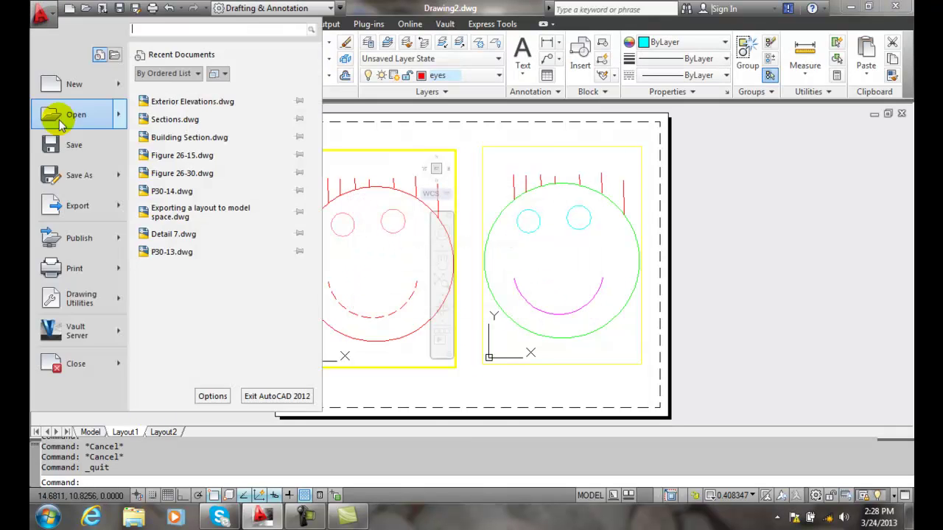
click(212, 395)
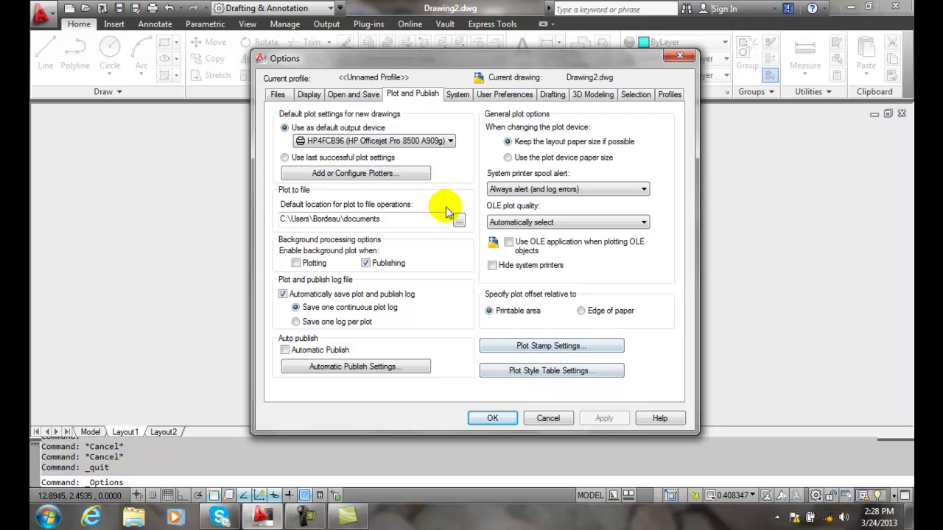
click(480, 94)
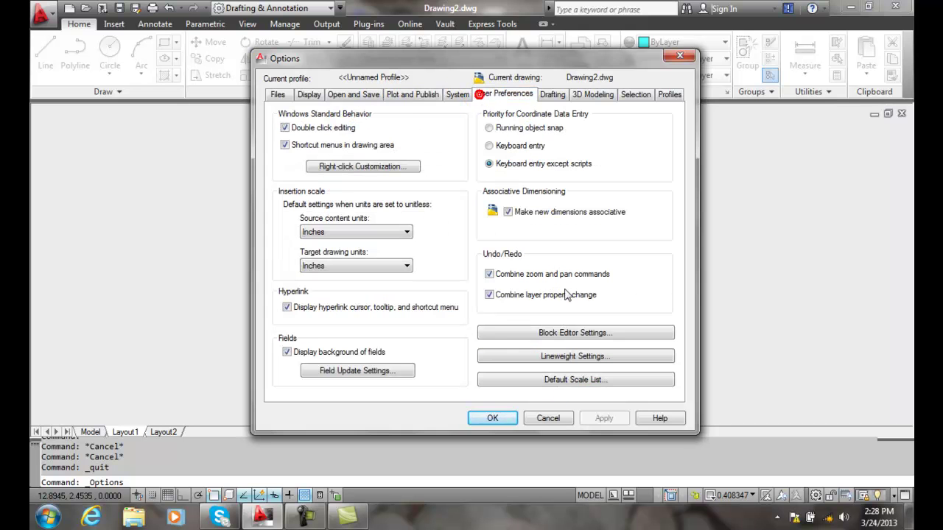
click(578, 357)
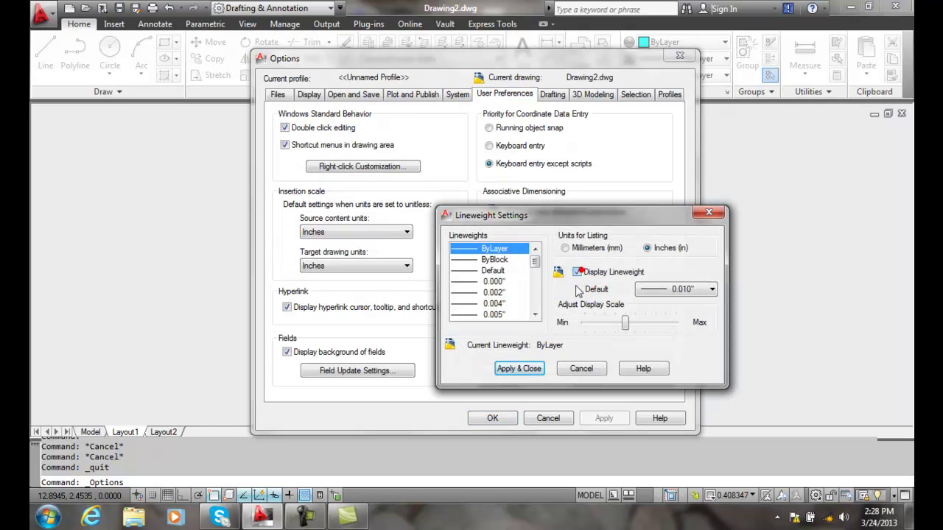
click(576, 271)
click(518, 369)
click(493, 418)
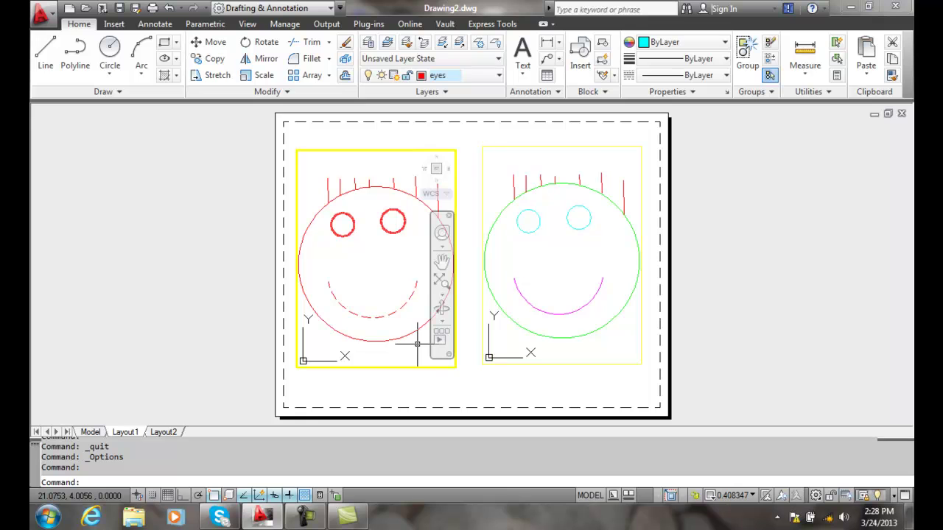
Return to paper space and select the left viewport to bring up its right-click menu
right_click(417, 344)
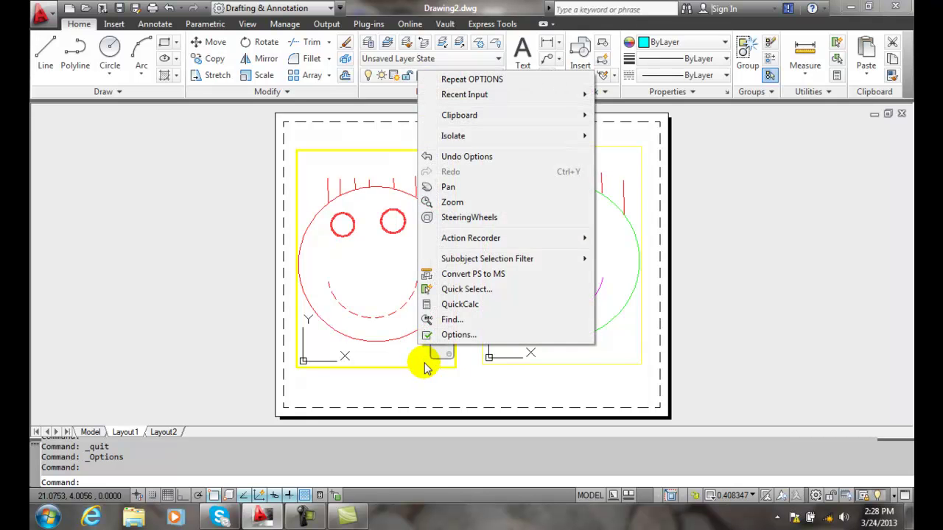
click(420, 355)
double_click(403, 379)
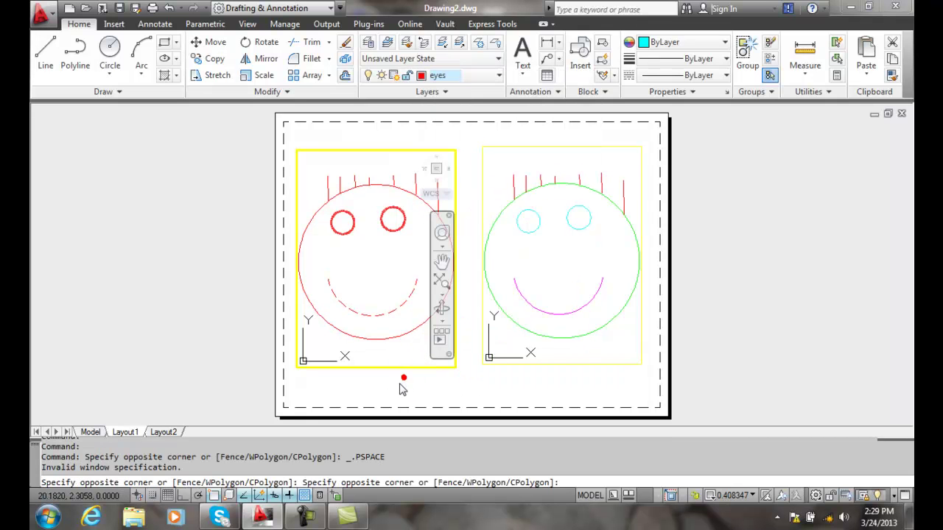
click(396, 385)
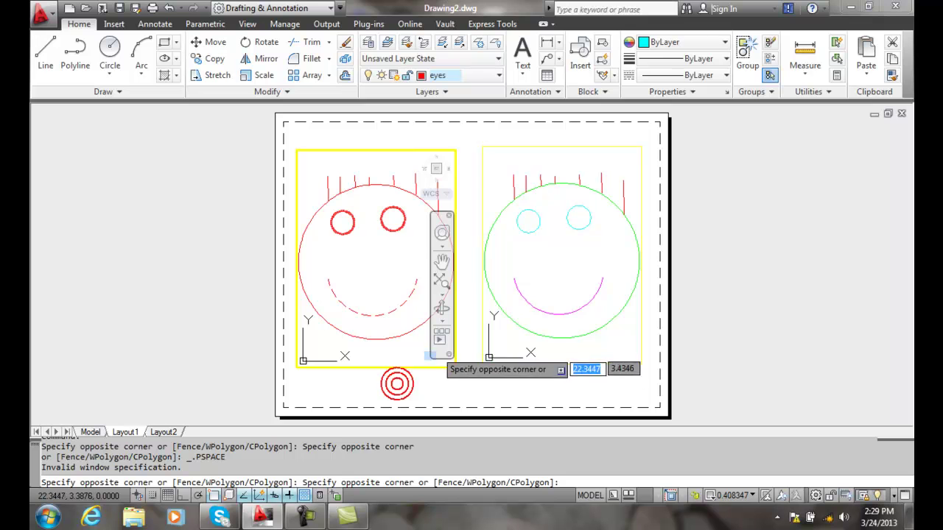
double_click(434, 382)
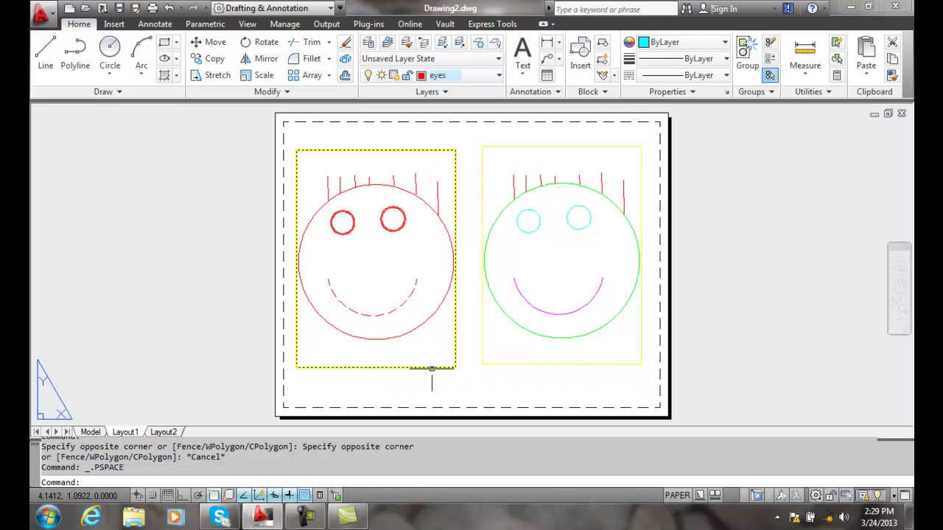
click(431, 367)
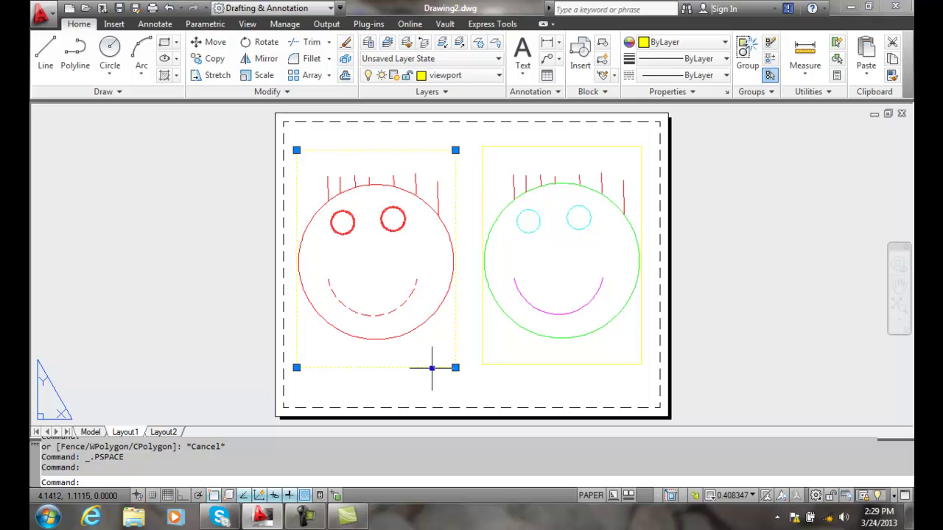
right_click(431, 368)
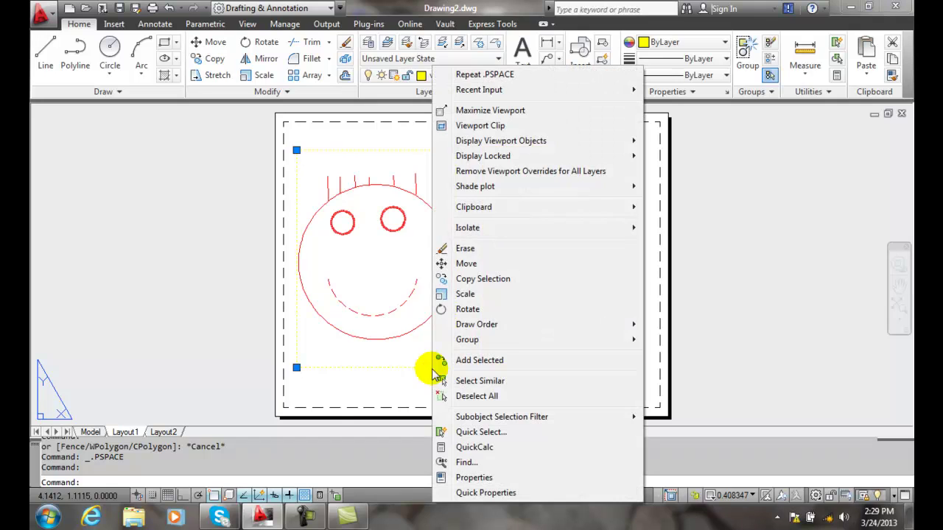
Choose Remove Viewport Overrides for All Layers on the left viewport
click(518, 173)
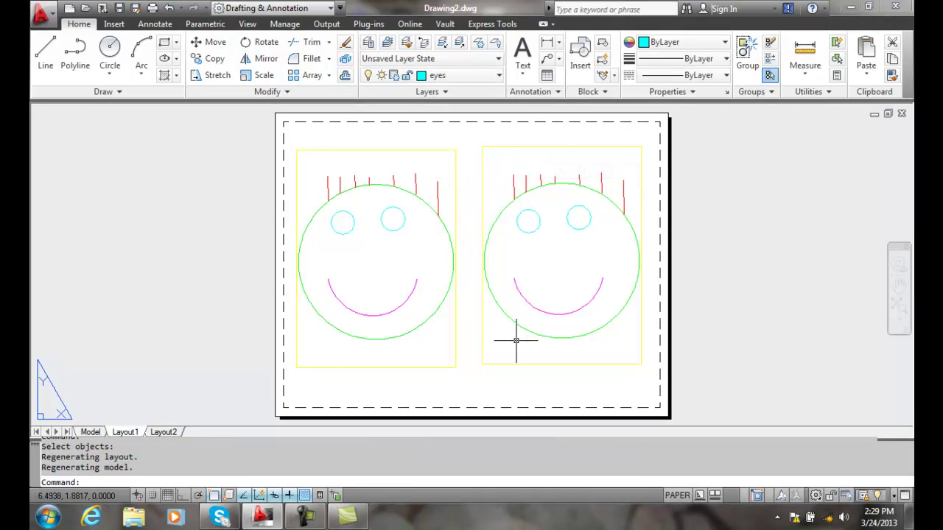